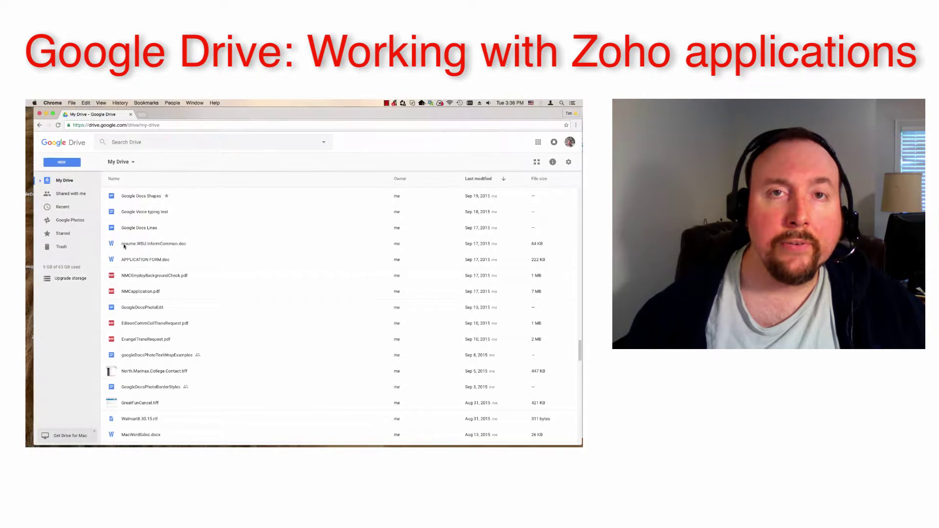
Preview resume.WSU.InformCommon and choose Open with > Zoho Writer
{"action": "left_click", "coordinate": [125, 247]}
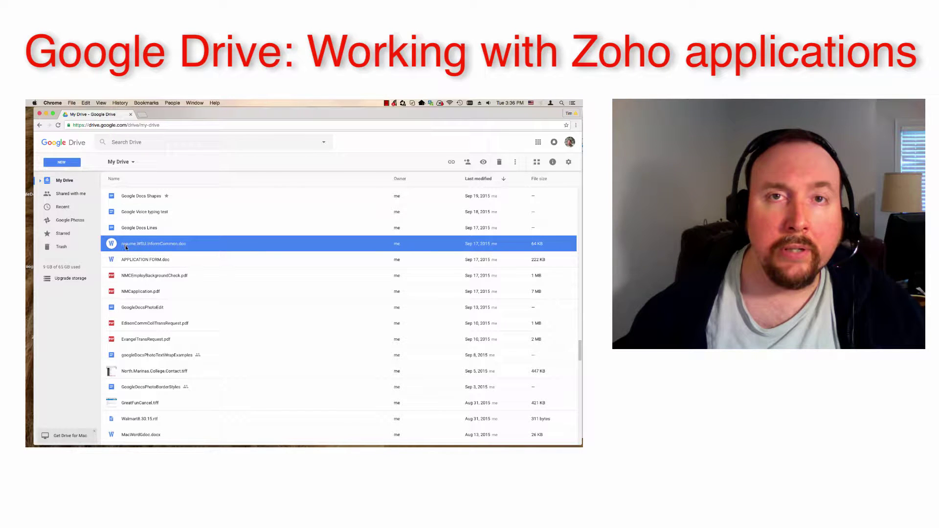
{"action": "double_click", "coordinate": [126, 247]}
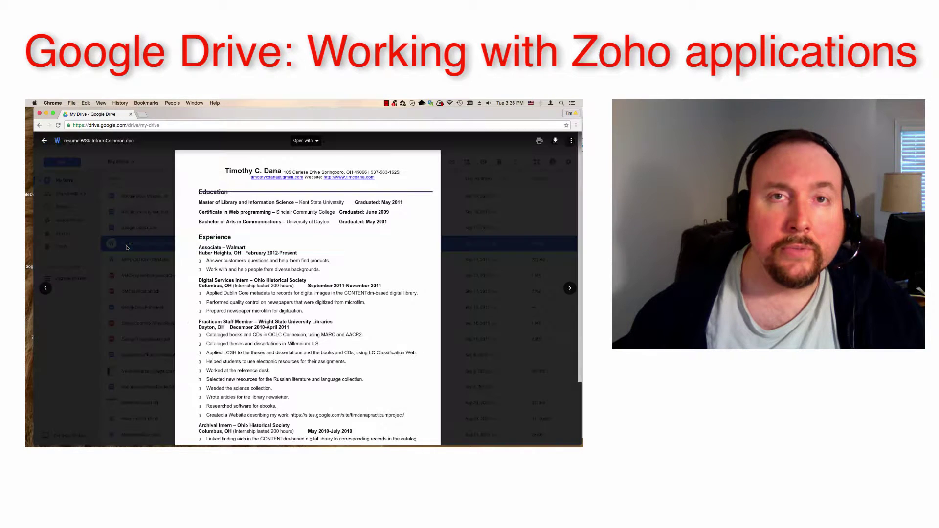
{"action": "mouse_move", "coordinate": [308, 330]}
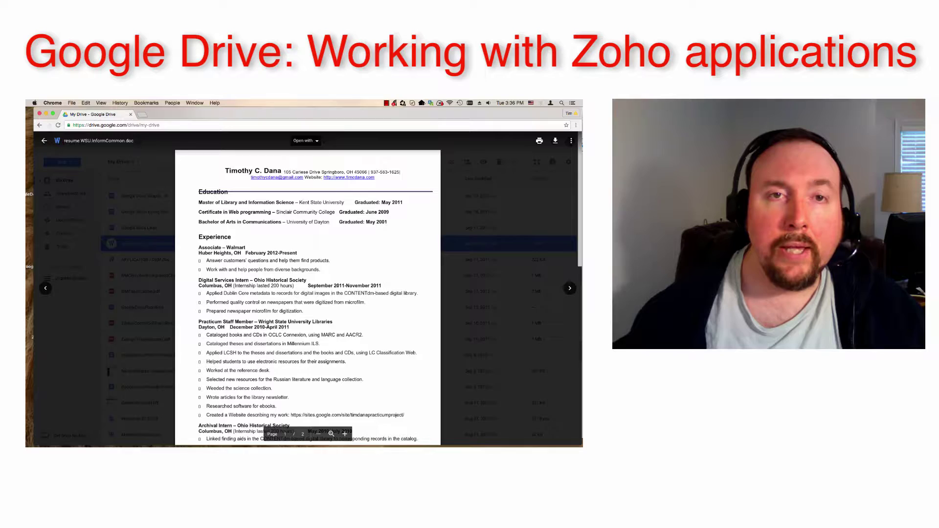
{"action": "left_click", "coordinate": [304, 140]}
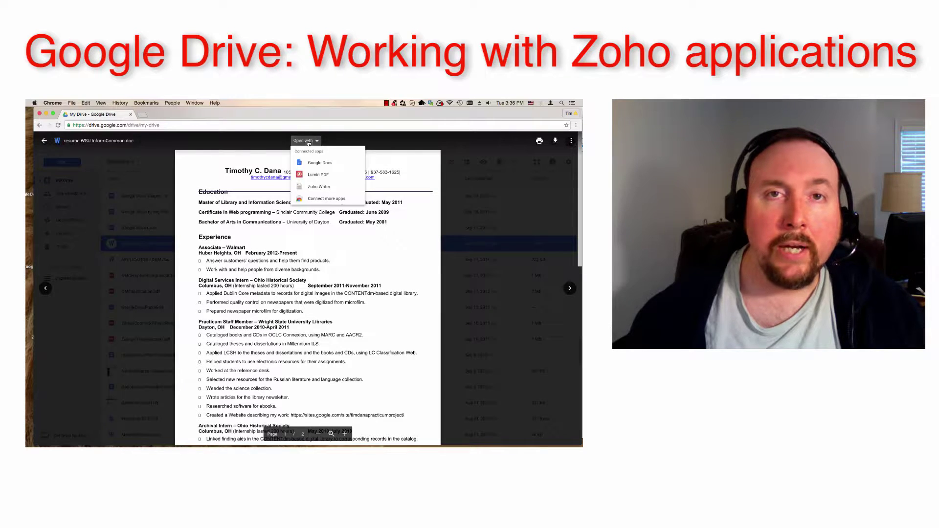
{"action": "left_click", "coordinate": [310, 188]}
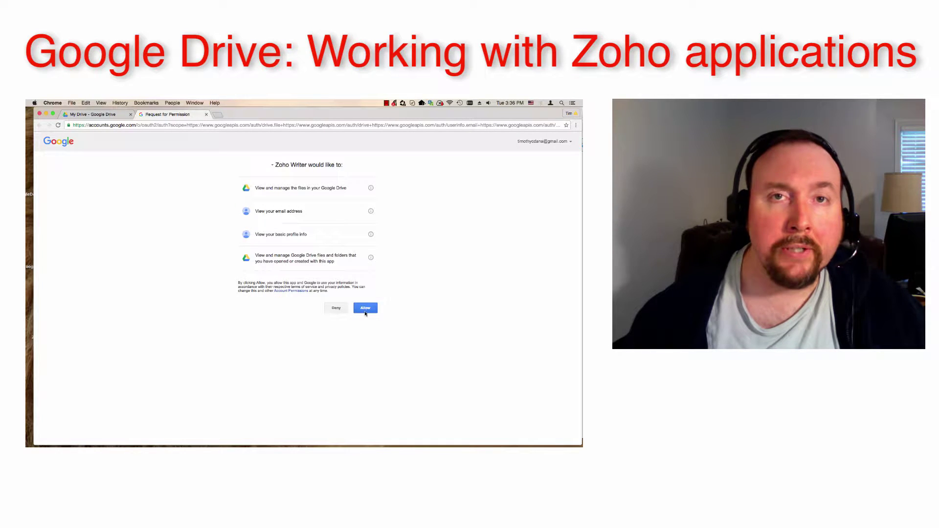
Allow Drive access, create the Zoho copy, and start editing the first-page header
{"action": "left_click", "coordinate": [365, 310]}
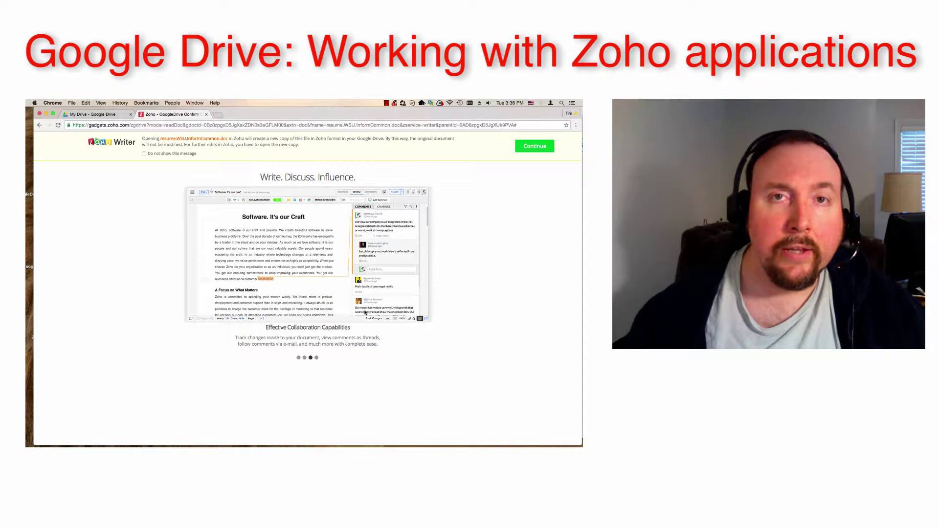
{"action": "left_click", "coordinate": [520, 147]}
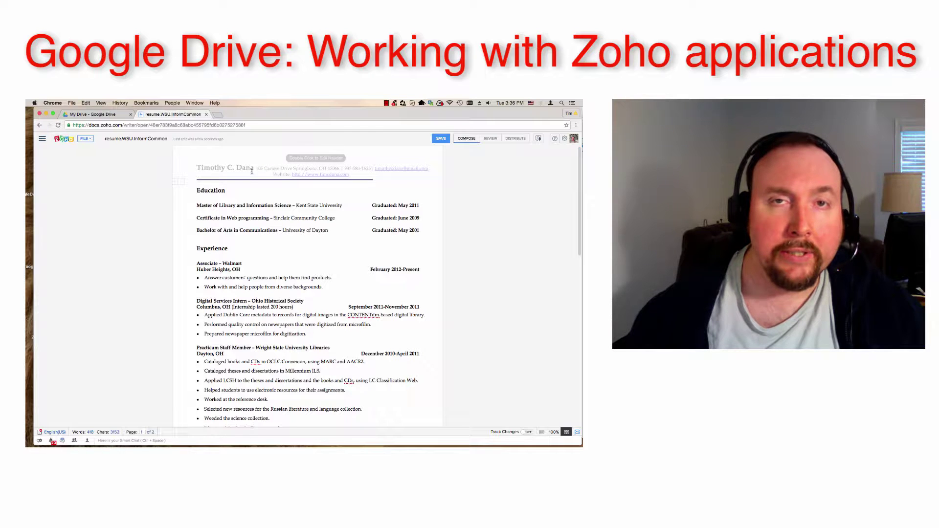
{"action": "double_click", "coordinate": [212, 167]}
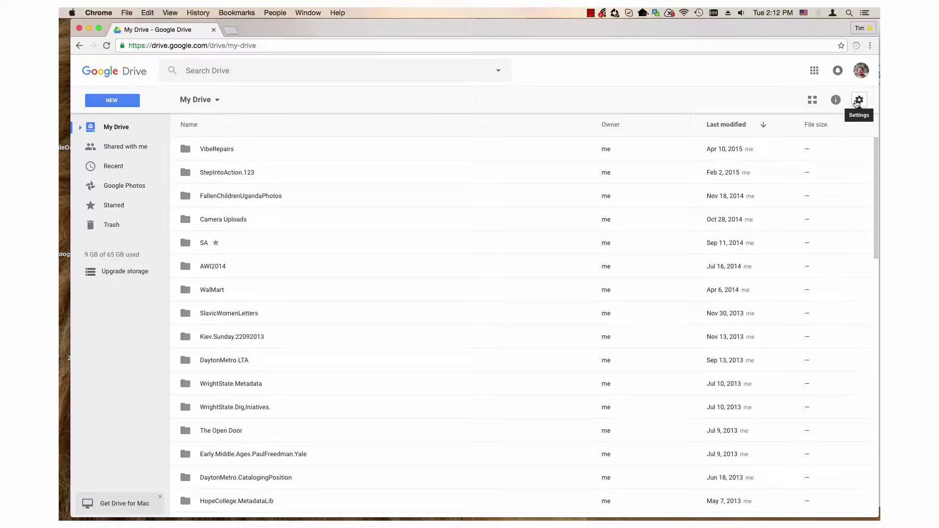
Go from Drive Settings to Manage Apps and the Connect more apps catalogue
{"action": "left_click", "coordinate": [857, 103]}
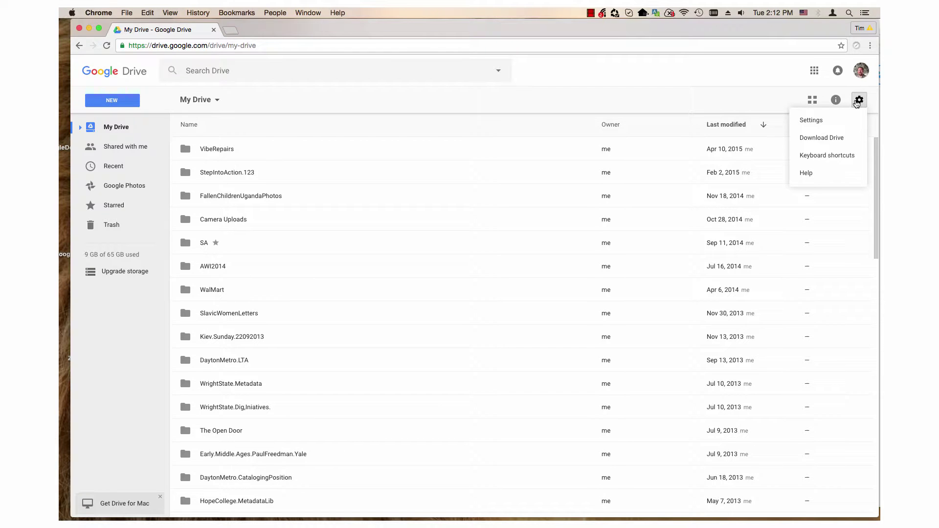
{"action": "left_click", "coordinate": [830, 122]}
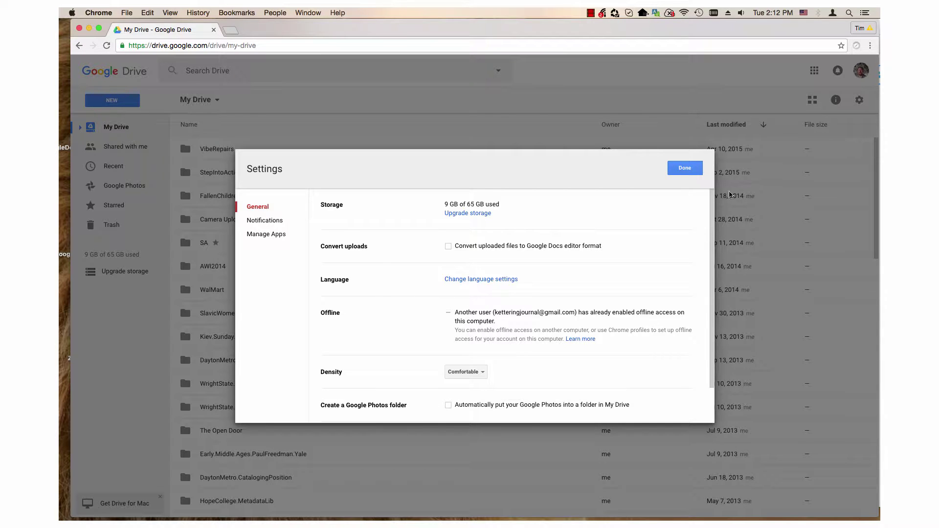
{"action": "left_click", "coordinate": [259, 236]}
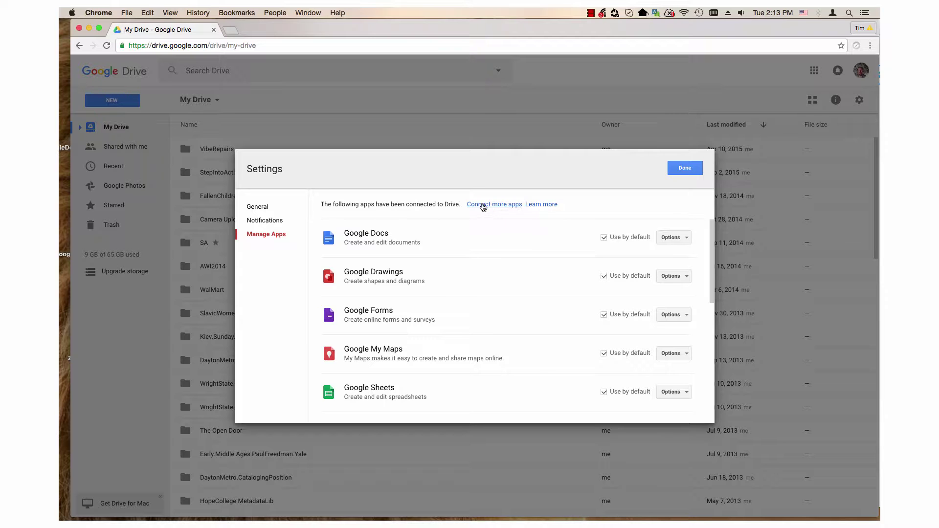
{"action": "left_click", "coordinate": [484, 206]}
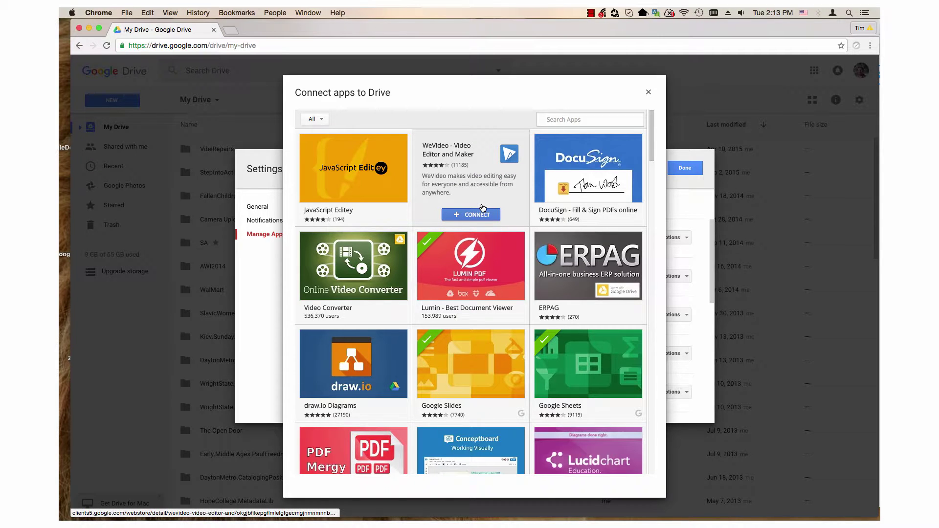
{"action": "mouse_move", "coordinate": [470, 177]}
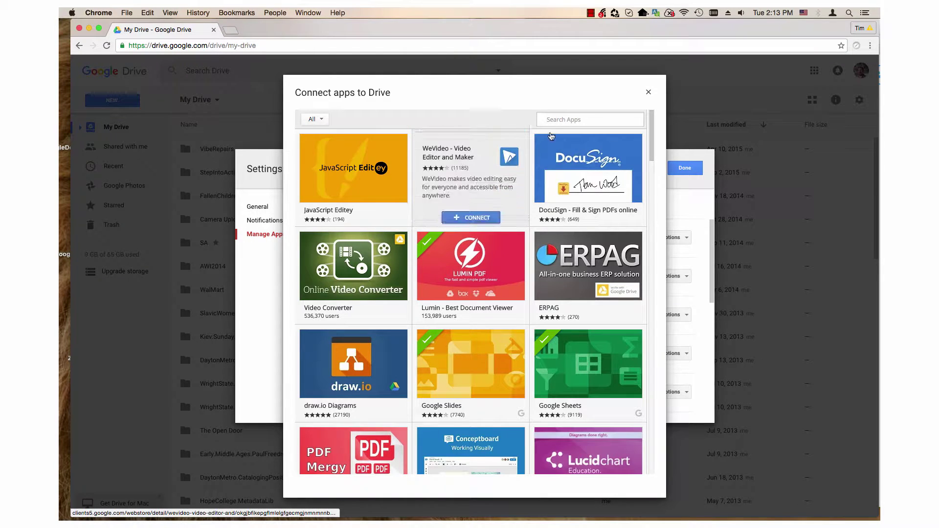
Search the app catalogue for 'Zoho' and connect Zoho Writer
{"action": "left_click", "coordinate": [569, 118]}
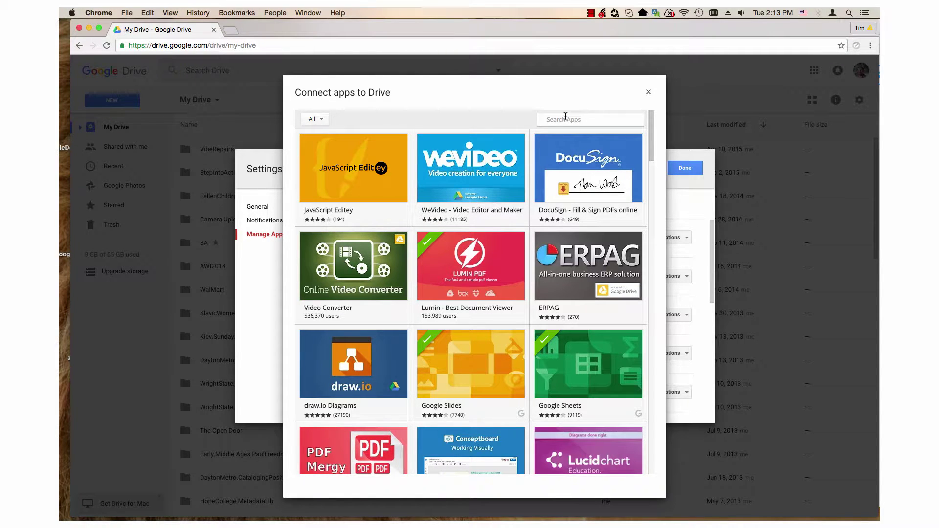
{"action": "type", "text": "z"}
{"action": "key", "text": "Return"}
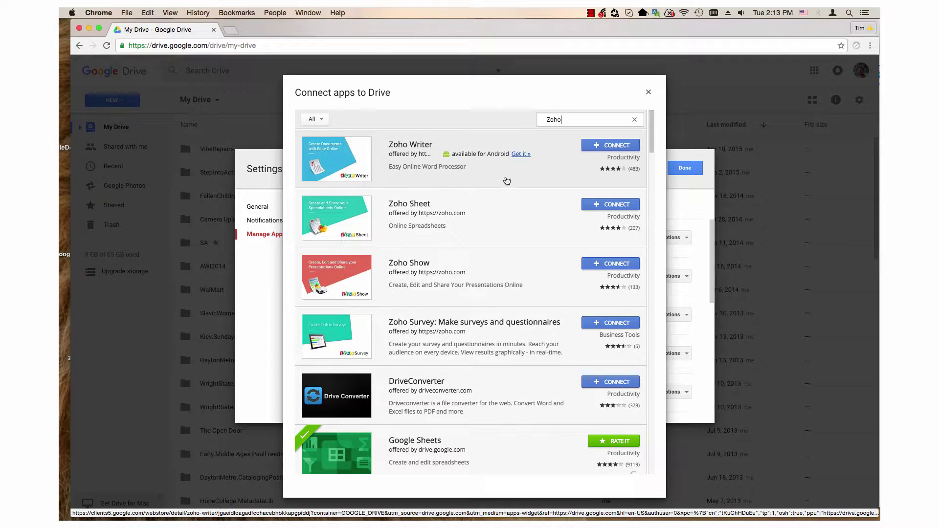
{"action": "left_click", "coordinate": [607, 147]}
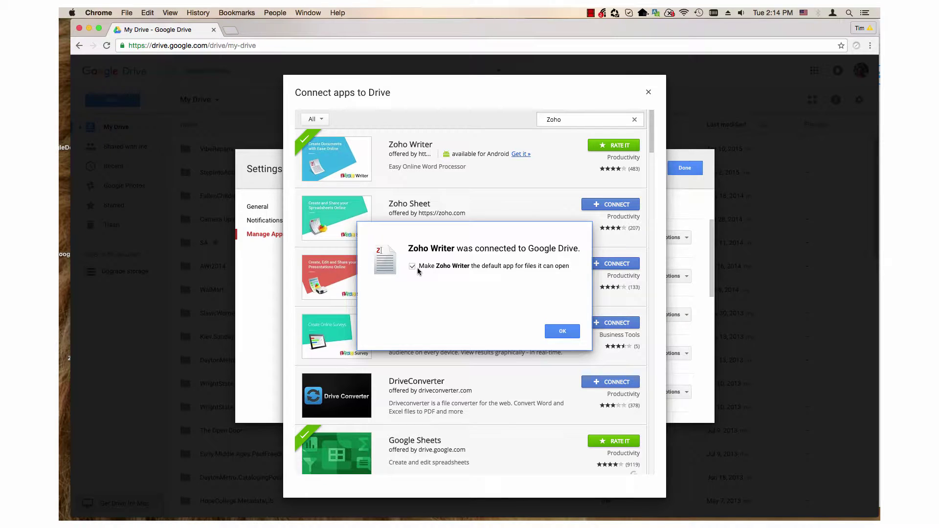
Keep Zoho Writer from becoming the default app, then close the catalogue and Settings
{"action": "left_click", "coordinate": [413, 266]}
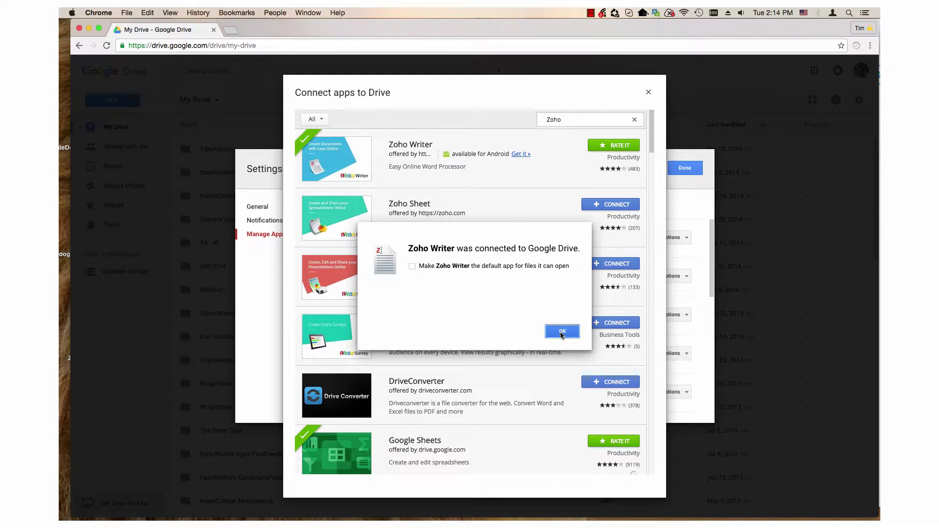
{"action": "left_click", "coordinate": [562, 333]}
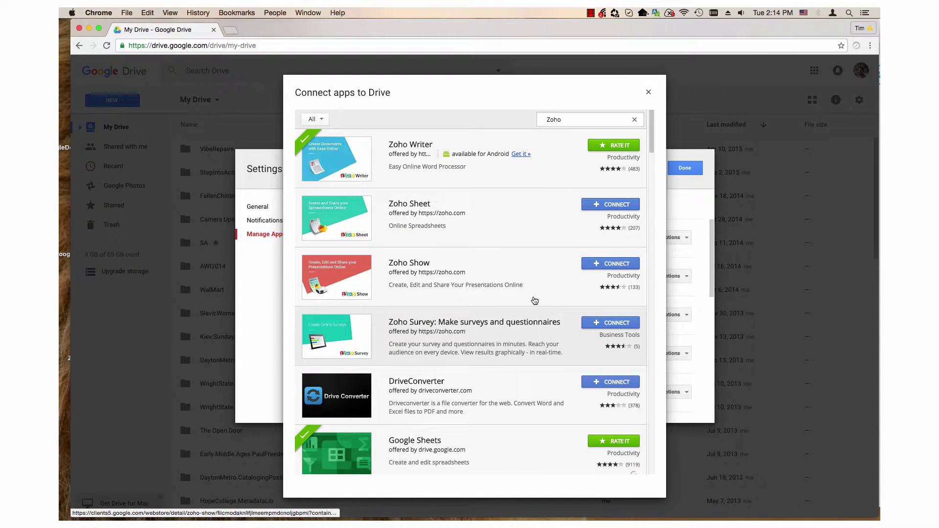
{"action": "left_click", "coordinate": [647, 92]}
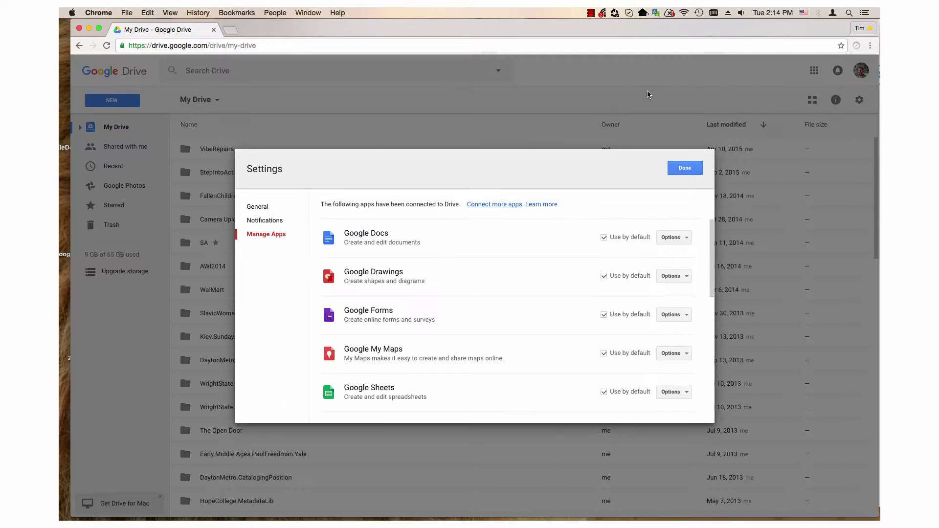
{"action": "left_click", "coordinate": [682, 170]}
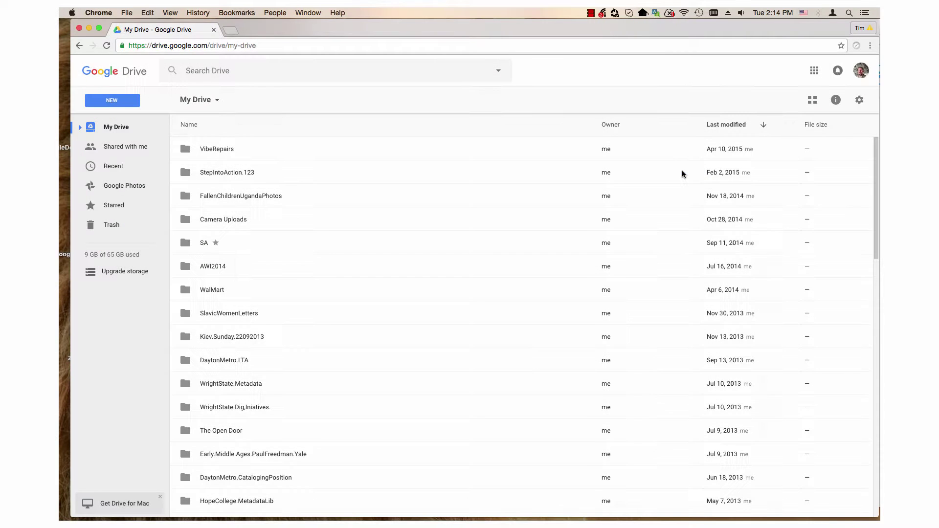
Reopen Drive Settings to check the Manage Apps list, then close Settings
{"action": "left_click", "coordinate": [858, 101]}
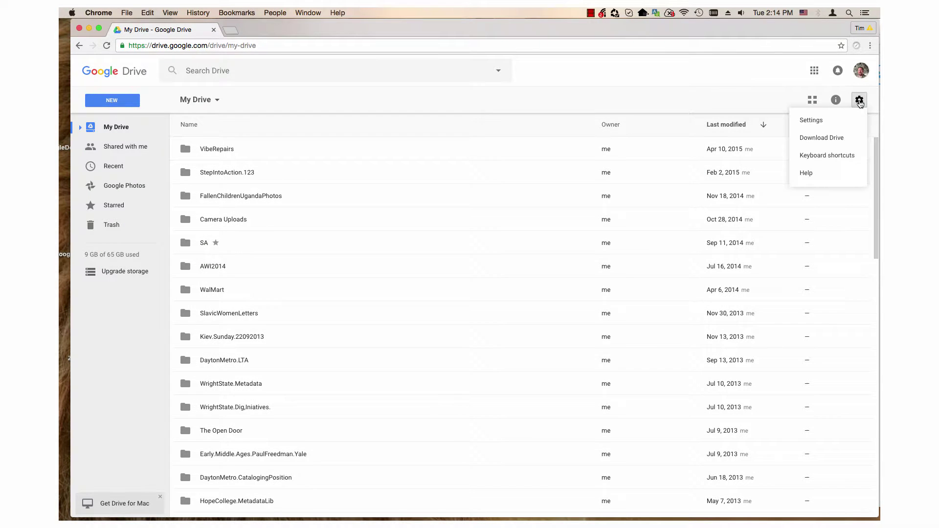
{"action": "left_click", "coordinate": [819, 119]}
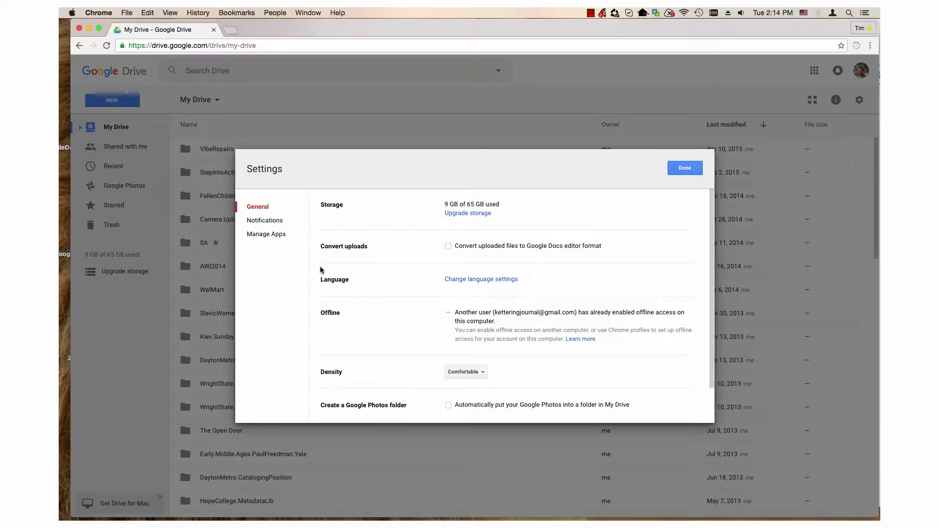
{"action": "left_click", "coordinate": [255, 238]}
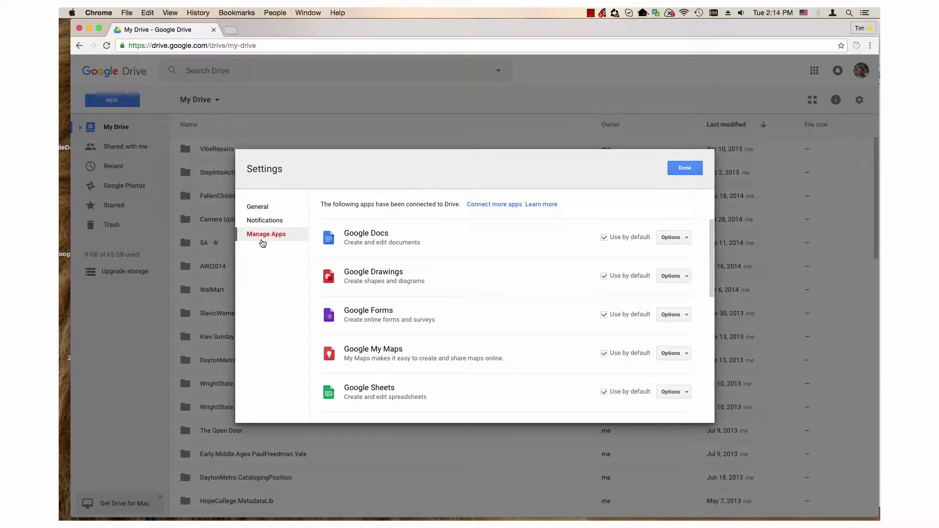
{"action": "scroll", "coordinate": [401, 262], "scroll_direction": "down", "scroll_amount": 10}
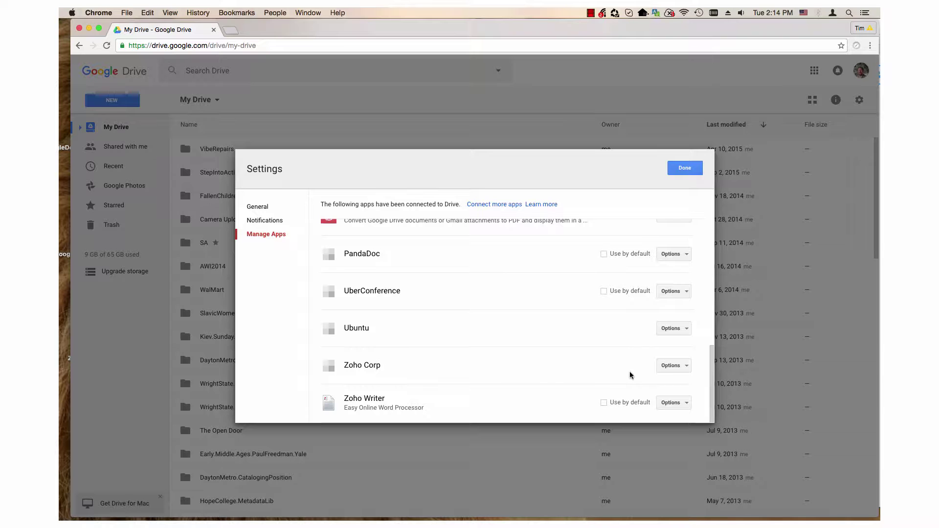
{"action": "left_click", "coordinate": [679, 170]}
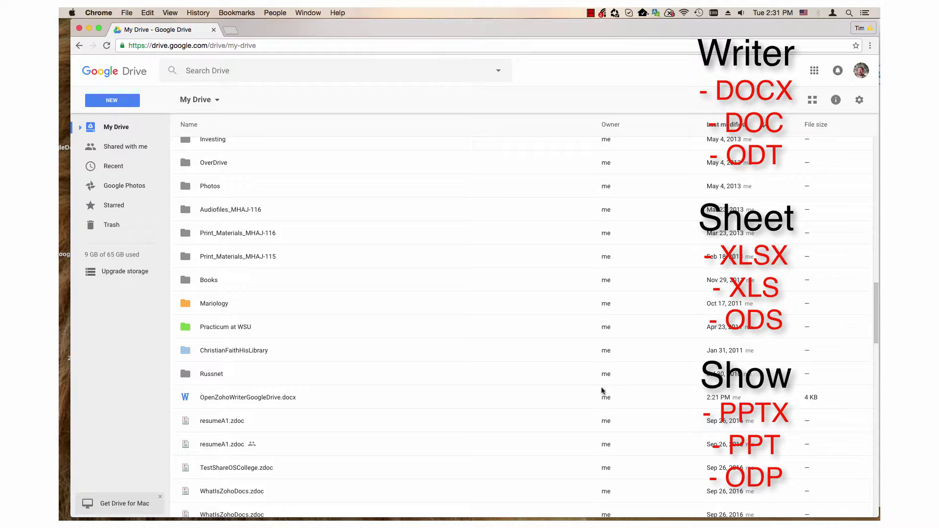
Preview OpenZohoWriterGoogleDrive.docx and choose Open with > Zoho Writer
{"action": "left_click", "coordinate": [260, 397]}
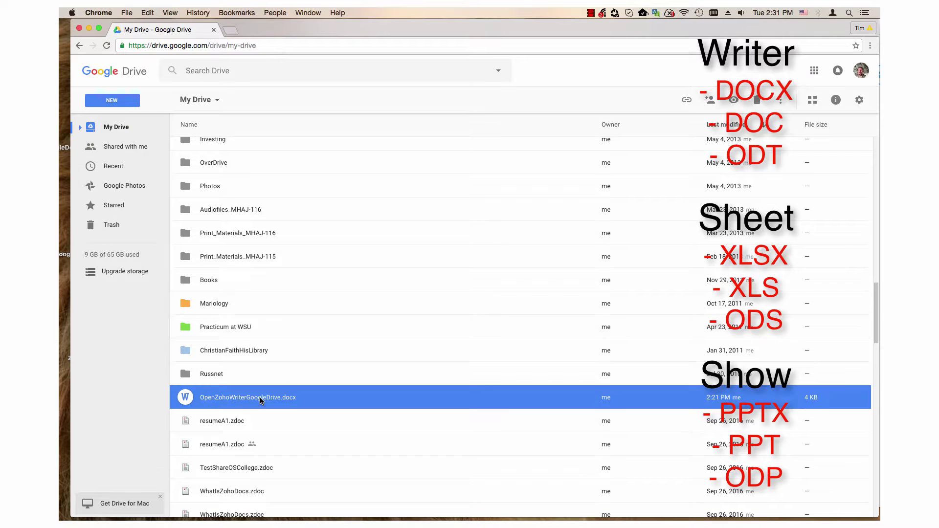
{"action": "double_click", "coordinate": [260, 398]}
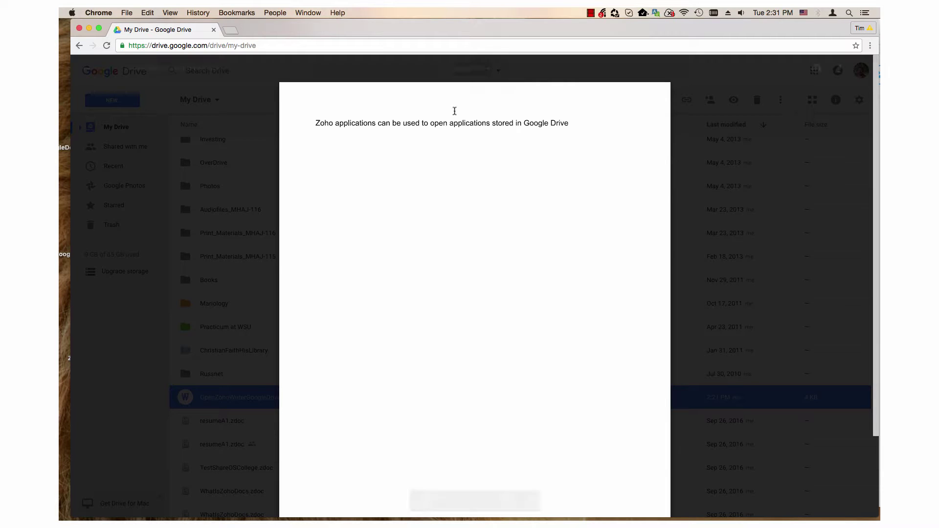
{"action": "mouse_move", "coordinate": [468, 68]}
{"action": "left_click", "coordinate": [462, 73]}
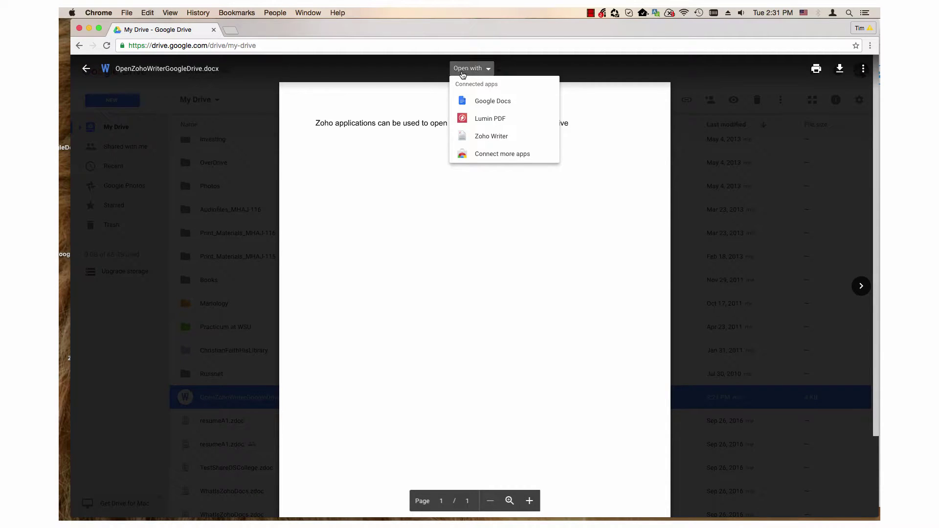
{"action": "left_click", "coordinate": [471, 139]}
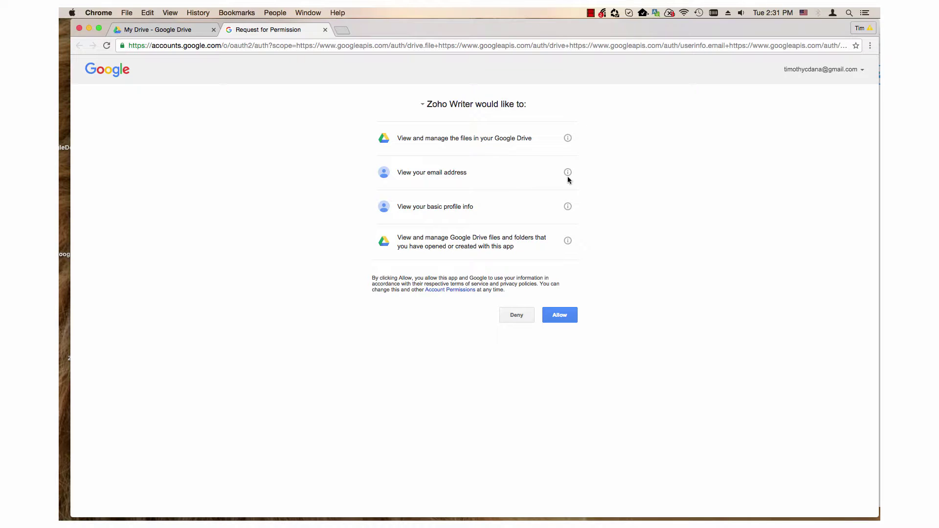
Check the signed-in account, allow Drive access, and accept the Zoho-format copy
{"action": "left_click", "coordinate": [802, 71]}
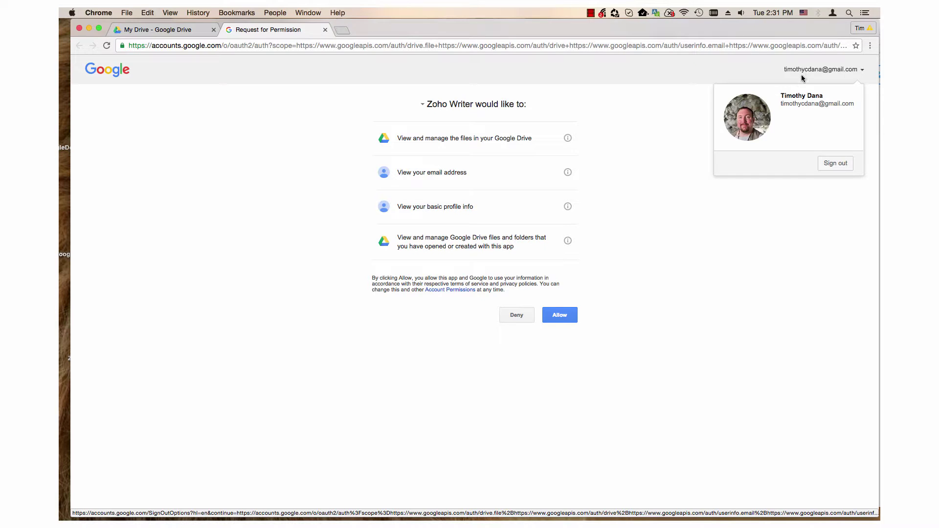
{"action": "left_click", "coordinate": [658, 165]}
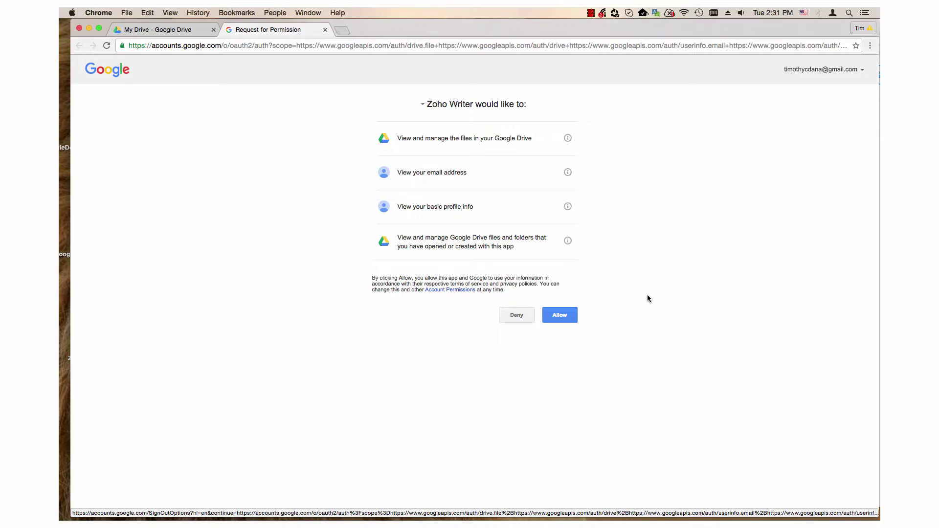
{"action": "left_click", "coordinate": [556, 319]}
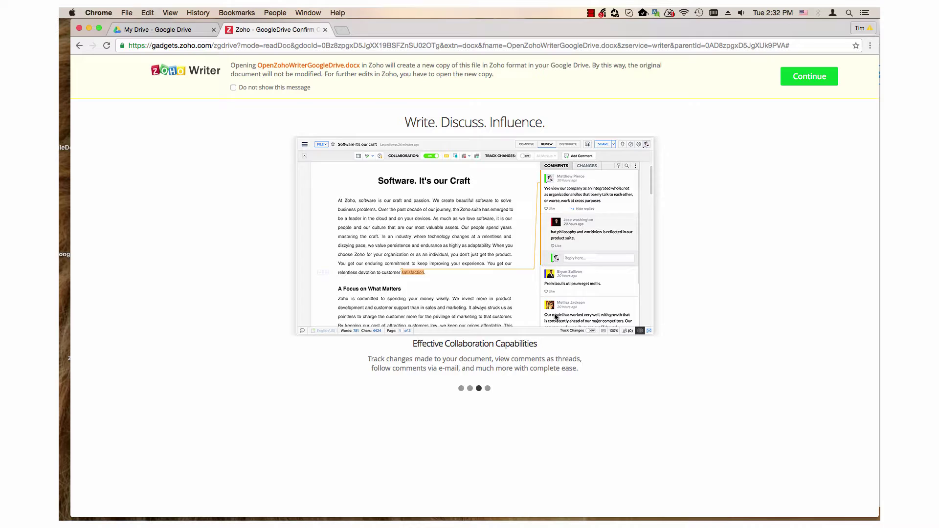
{"action": "left_click", "coordinate": [803, 83]}
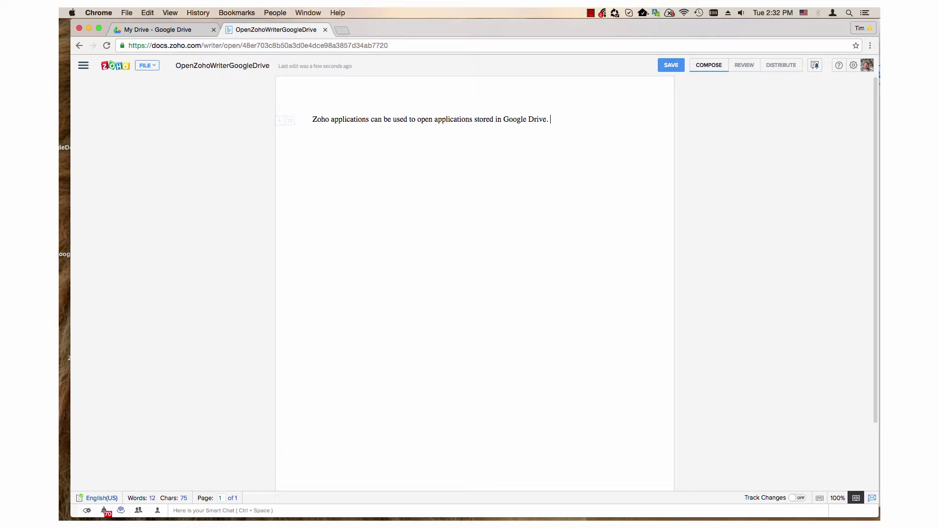
{"action": "type", "text": "Zoho ap"}
{"action": "type", "text": "pl"}
{"action": "type", "text": "ication"}
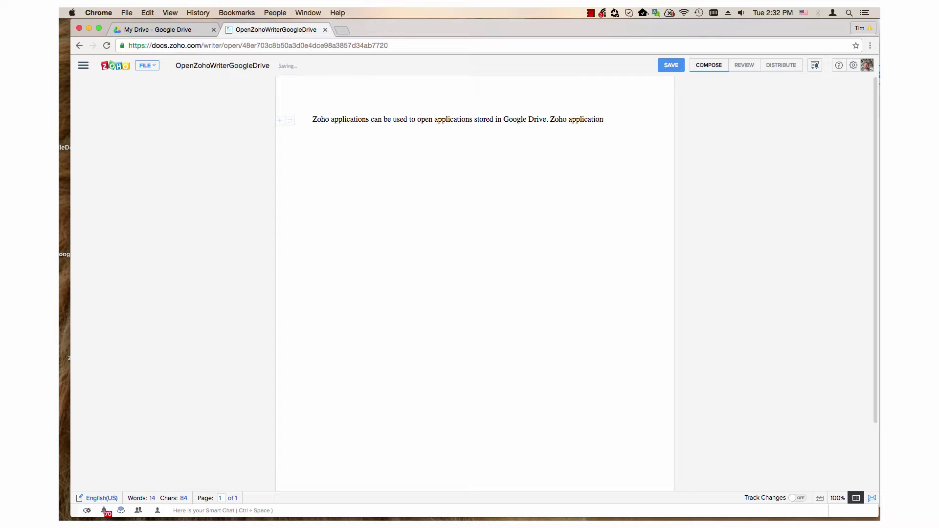
{"action": "type", "text": "s can"}
{"action": "type", "text": " also"}
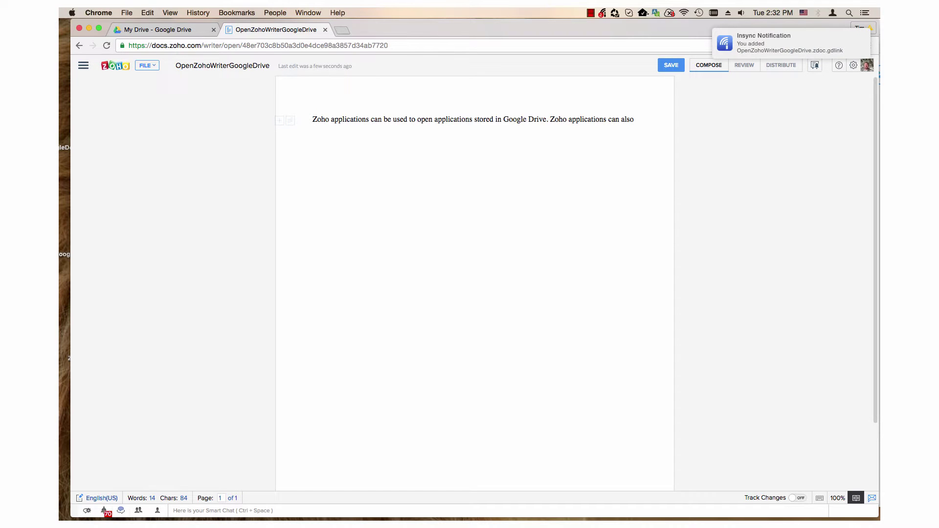
{"action": "type", "text": " crea"}
{"action": "type", "text": "te"}
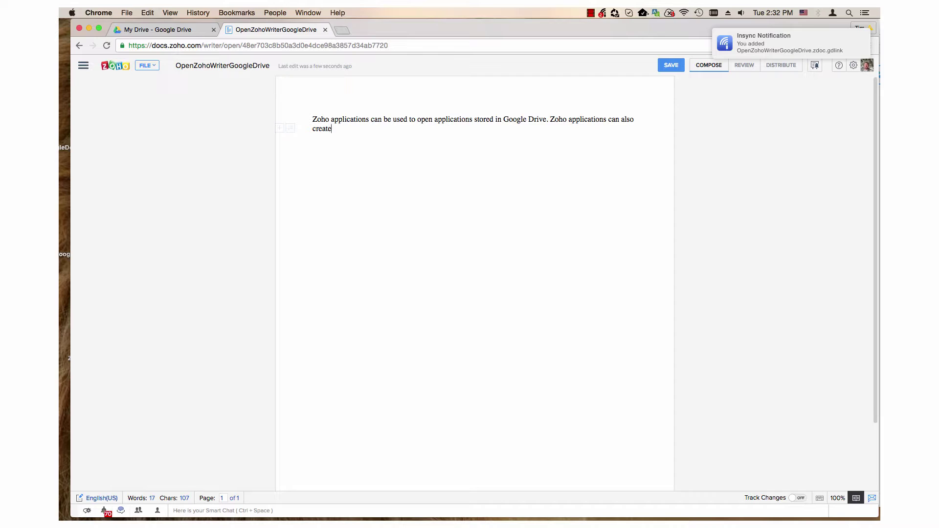
{"action": "type", "text": " n"}
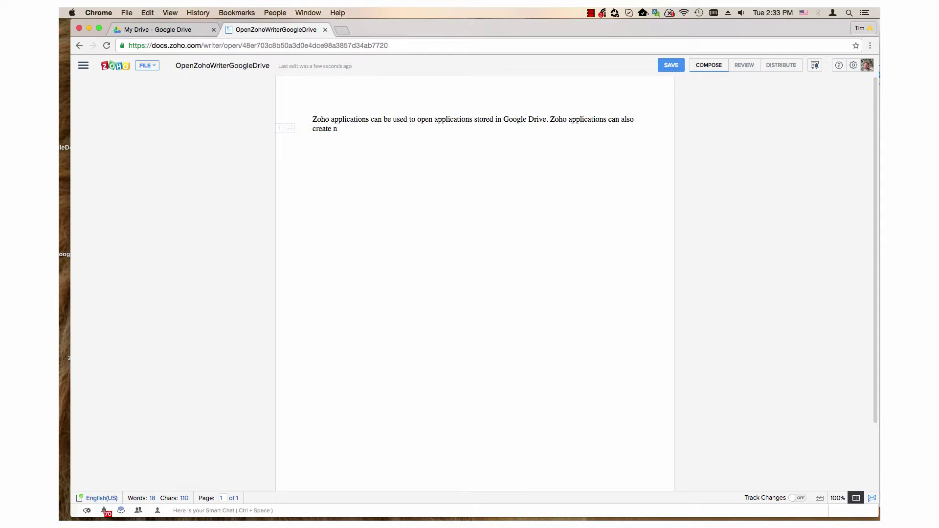
{"action": "type", "text": "ew d"}
{"action": "type", "text": "ocumen"}
{"action": "type", "text": "ts"}
{"action": "type", "text": " in Goo"}
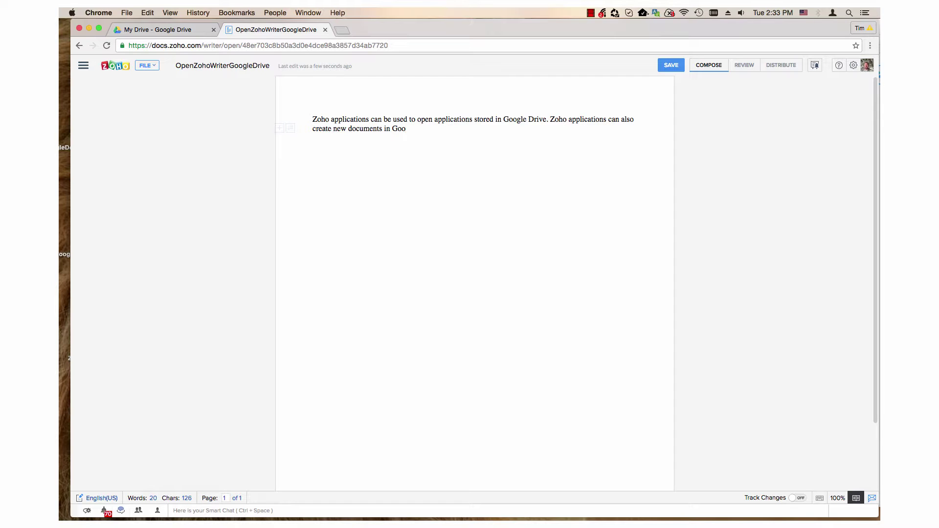
{"action": "type", "text": "gle "}
{"action": "type", "text": "Dri"}
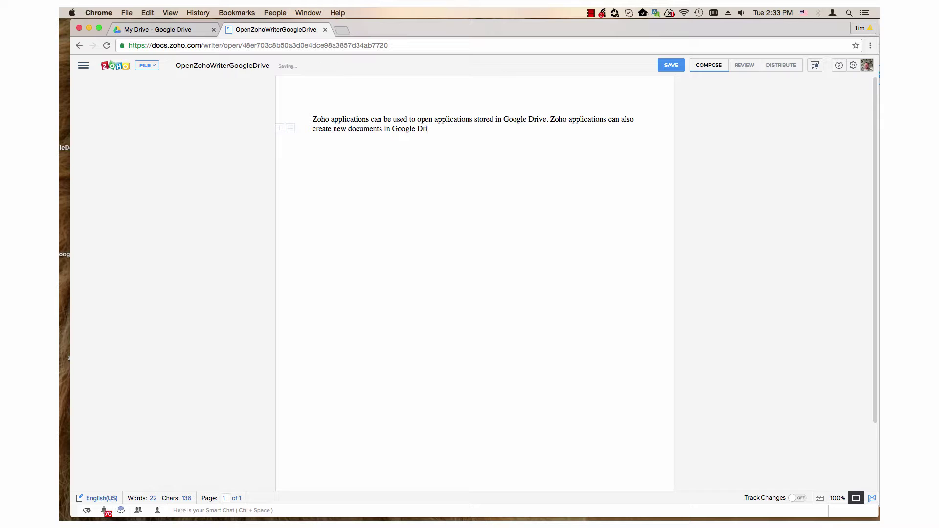
{"action": "type", "text": "ve."}
Save OpenZohoWriterGoogleDrive as a .zdoc in Drive and close the Zoho tab
{"action": "left_click", "coordinate": [678, 66]}
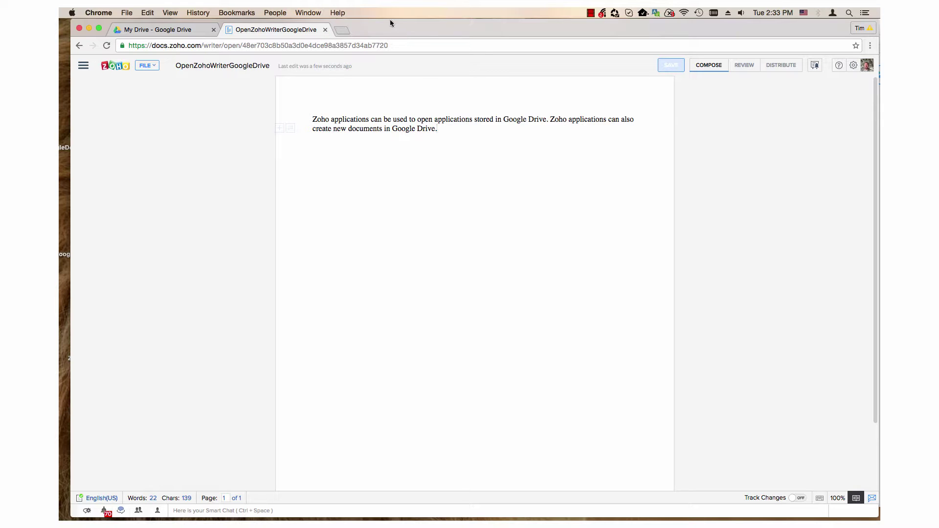
{"action": "left_click", "coordinate": [326, 31]}
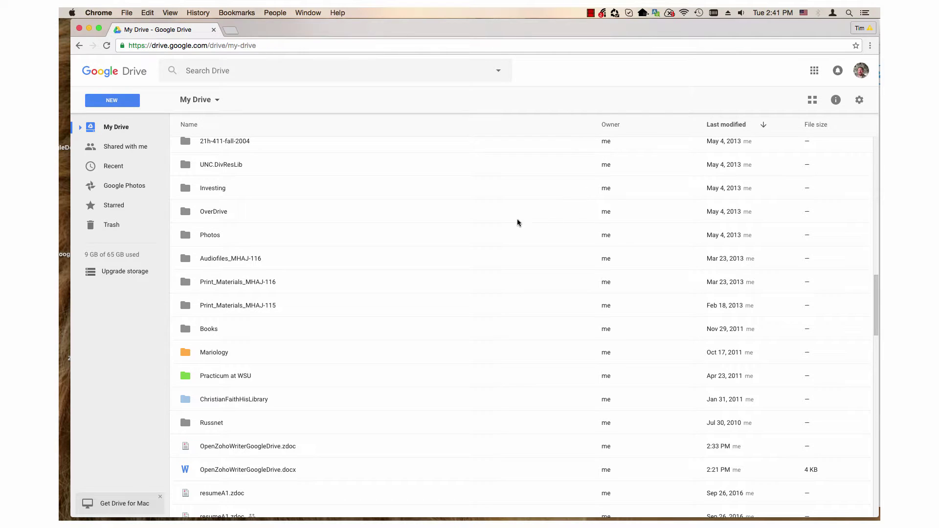
Select the .zdoc and .docx files, then preview OpenZohoWriterGoogleDrive.zdoc
{"action": "left_click", "coordinate": [242, 447]}
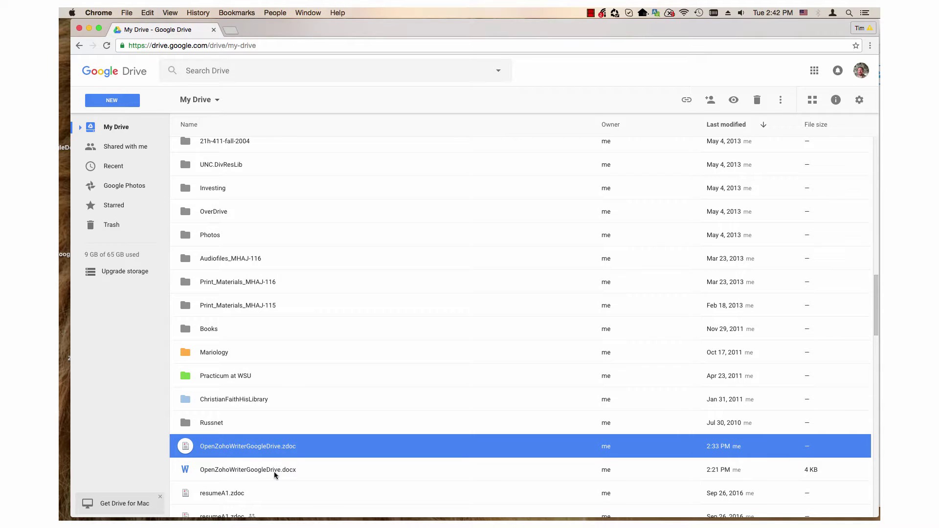
{"action": "left_click", "coordinate": [274, 473]}
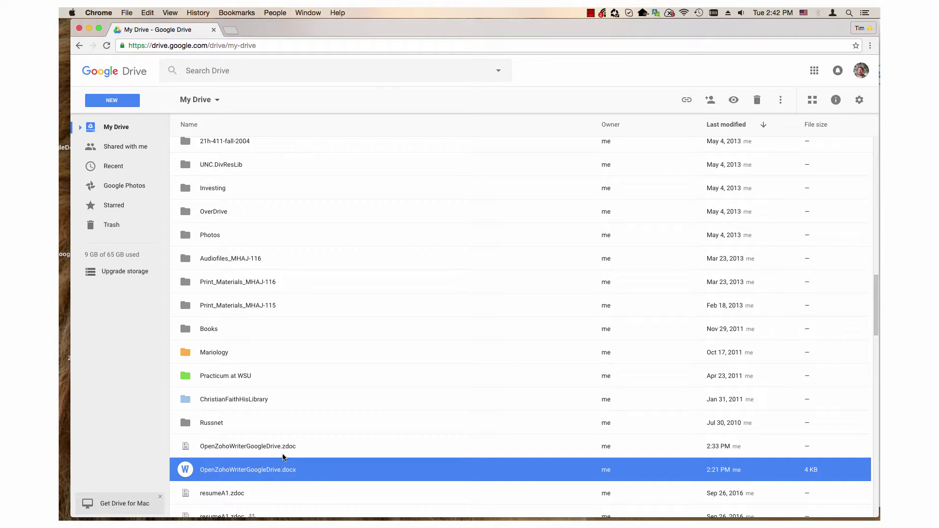
{"action": "left_click", "coordinate": [284, 450]}
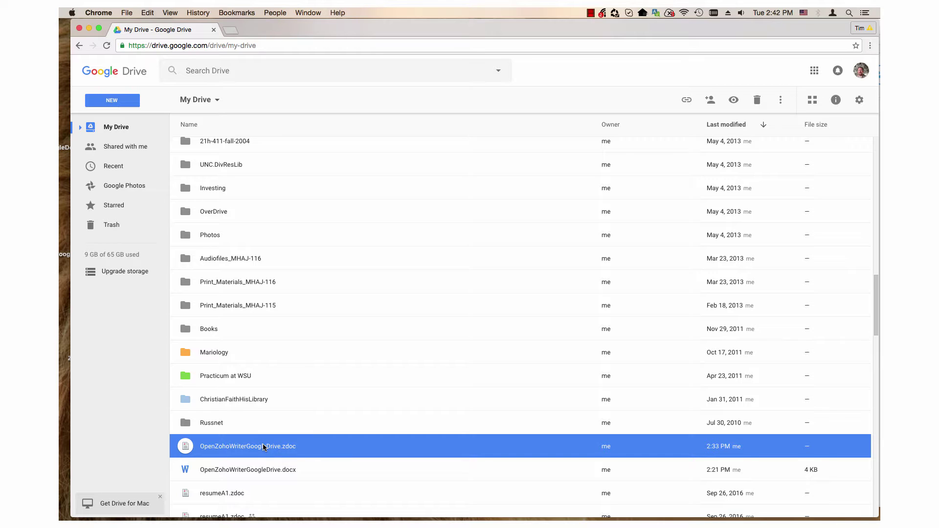
{"action": "double_click", "coordinate": [264, 447]}
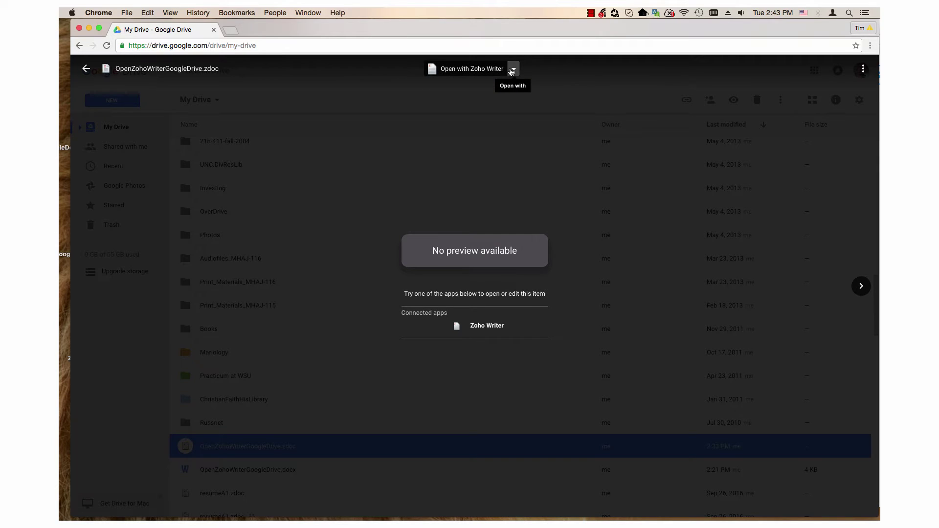
Open the .zdoc in Zoho Writer from the preview's connected apps list
{"action": "left_click", "coordinate": [512, 70]}
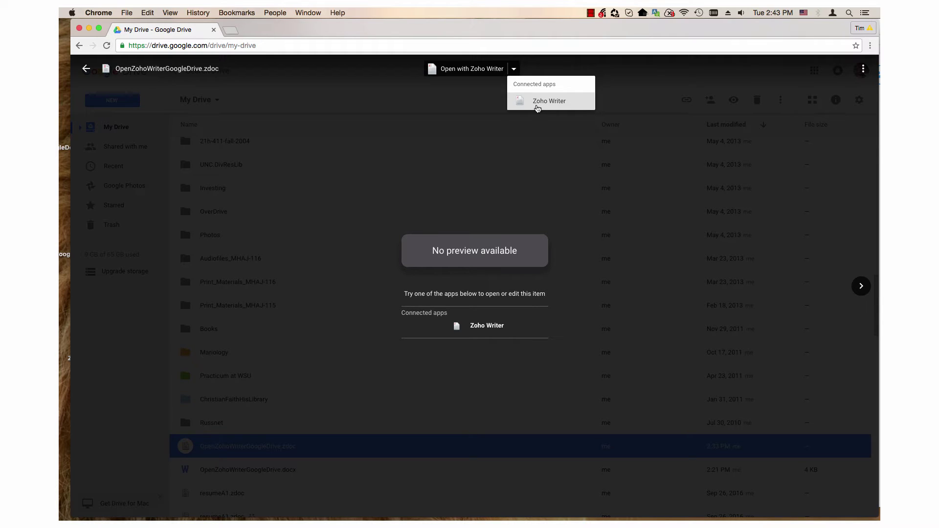
{"action": "left_click", "coordinate": [396, 215]}
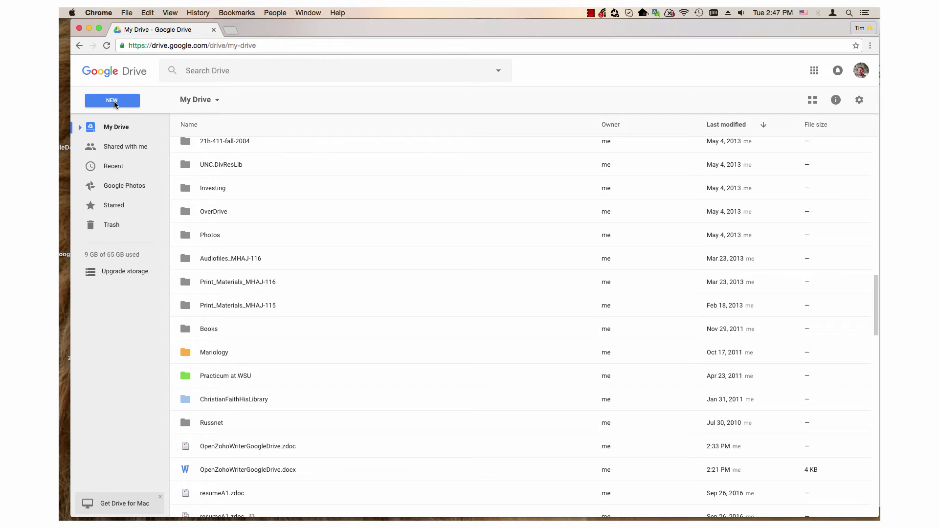
Start a new Zoho Writer document from Drive's NEW menu
{"action": "left_click", "coordinate": [114, 105]}
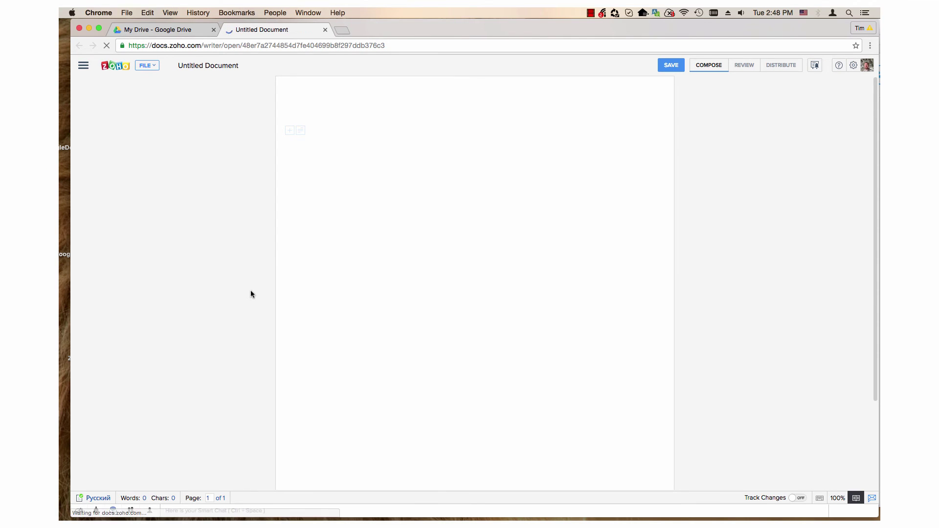
Retitle the Untitled Document as 'NewZohoDoc', removing a stray 'T' from the title
{"action": "left_click", "coordinate": [203, 66]}
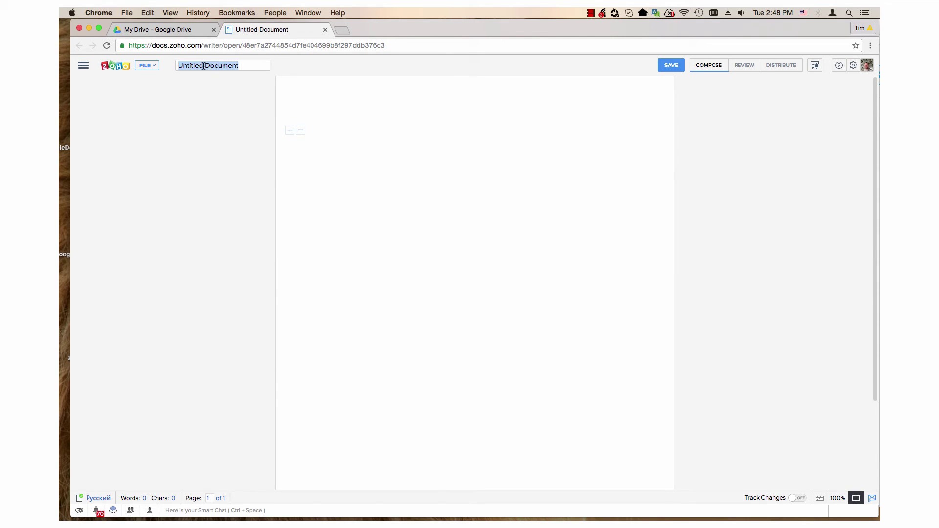
{"action": "left_click", "coordinate": [197, 92]}
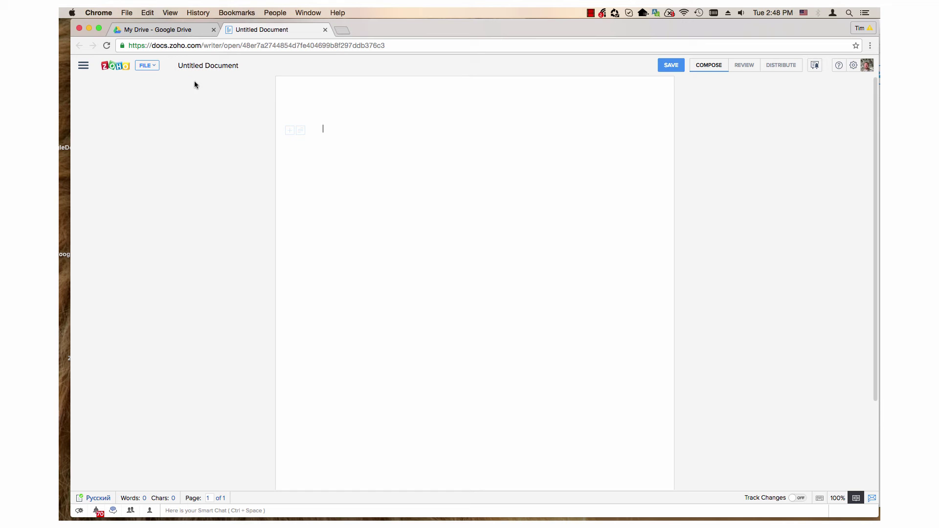
{"action": "left_click", "coordinate": [198, 65]}
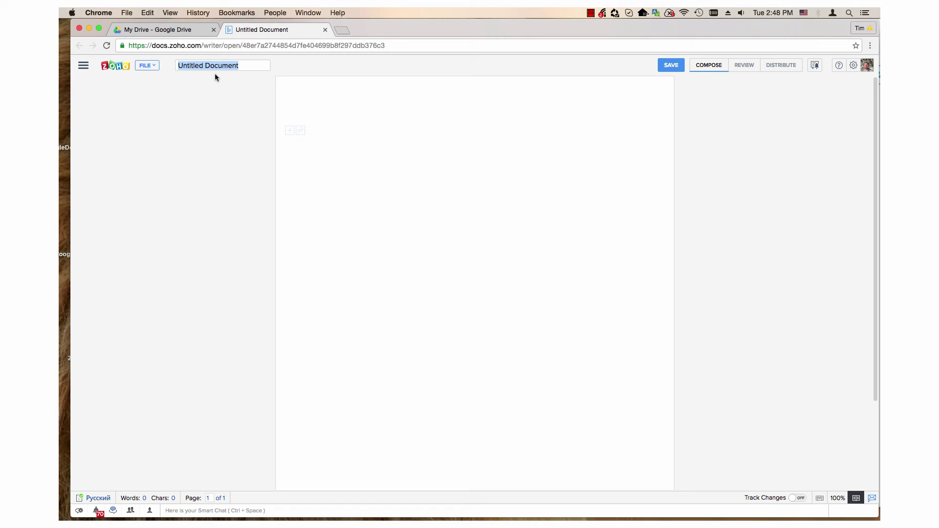
{"action": "type", "text": "N"}
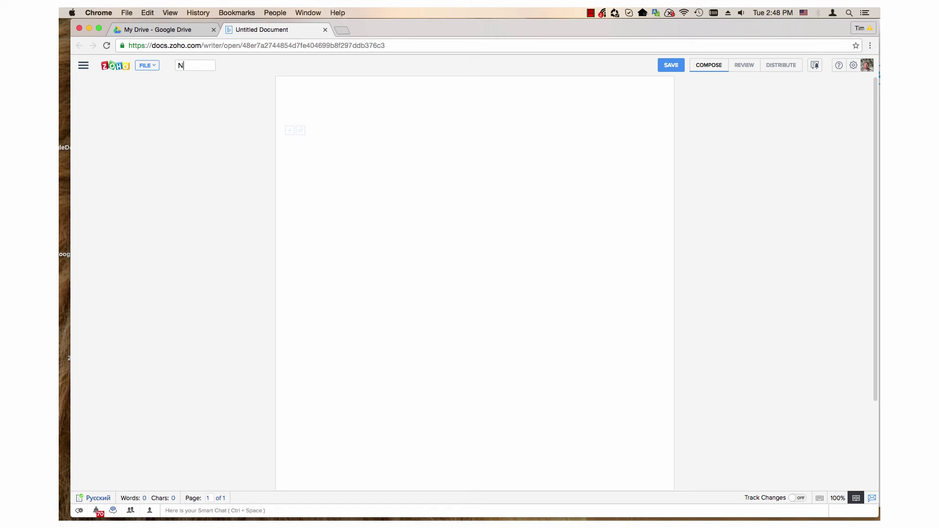
{"action": "type", "text": "ew"}
{"action": "type", "text": "T"}
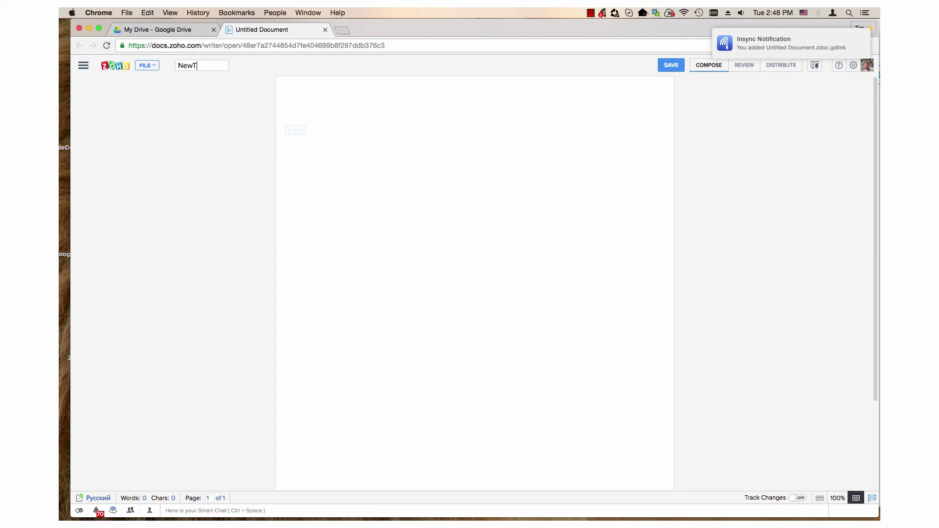
{"action": "key", "text": "BackSpace"}
{"action": "type", "text": "Zo"}
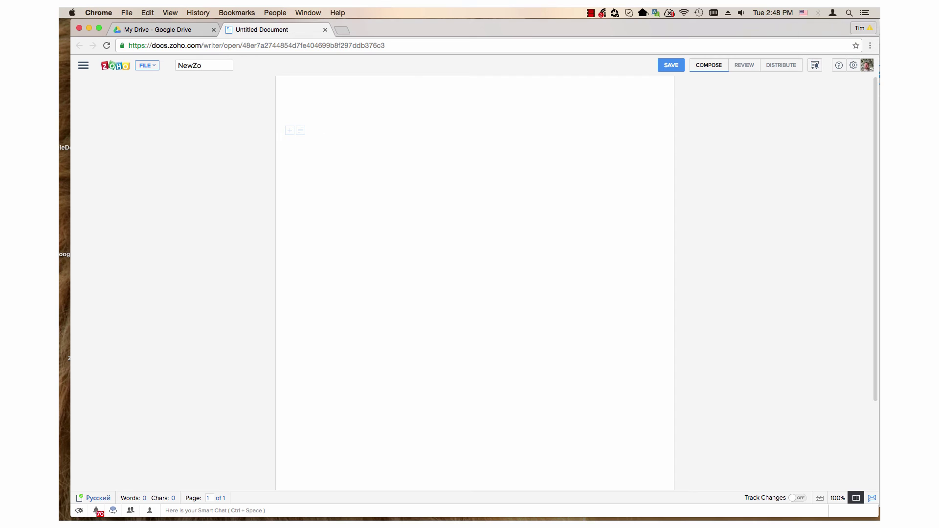
{"action": "type", "text": "ho"}
{"action": "type", "text": "Doc"}
{"action": "key", "text": "Return"}
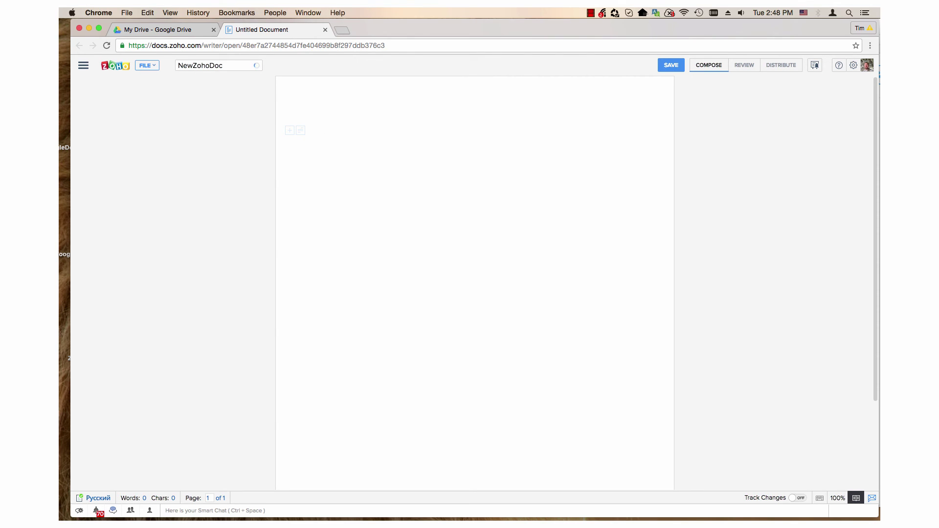